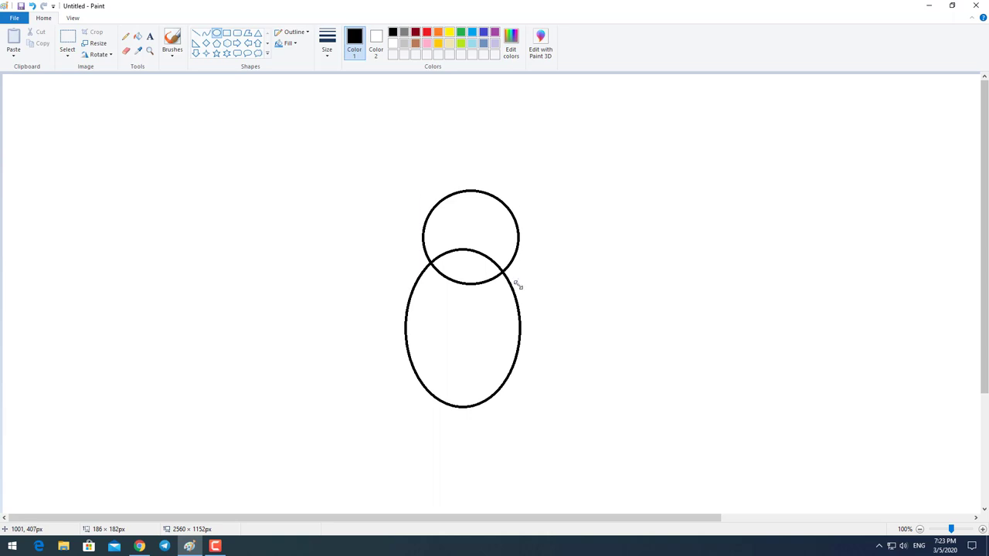
# - Centre the head circle over the top of the body oval and erase the body outline that crosses the head
pyautogui.moveTo(488, 227); pyautogui.dragTo(479, 222)
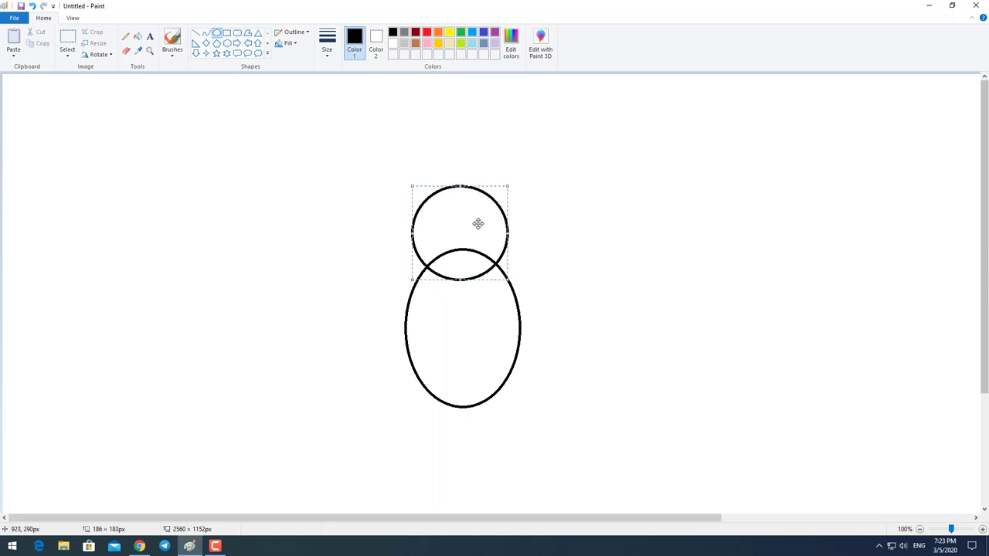
pyautogui.click(126, 51)
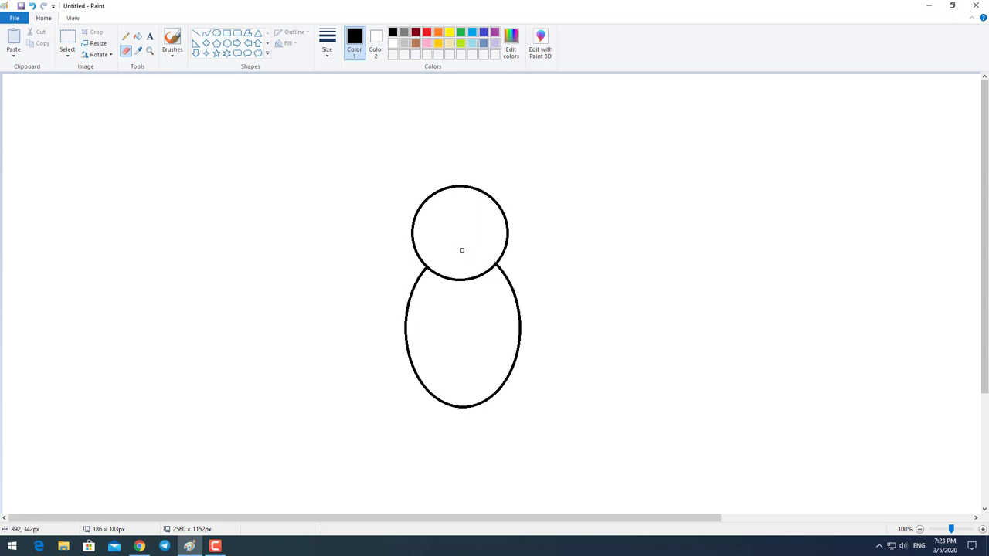
# - Draw two round eyes about 25 px across and an upward-curving smile about 91 px wide inside the head
pyautogui.click(217, 33)
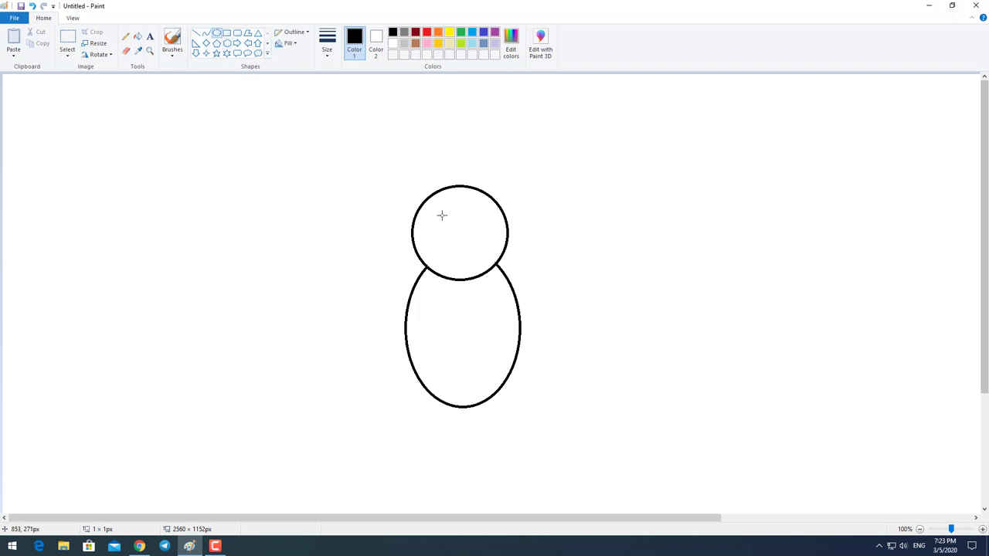
pyautogui.moveTo(441, 214); pyautogui.dragTo(452, 223)
pyautogui.moveTo(469, 213)
pyautogui.mouseDown()
pyautogui.moveTo(470, 227)
pyautogui.moveTo(481, 224)
pyautogui.mouseUp()
pyautogui.click(206, 33)
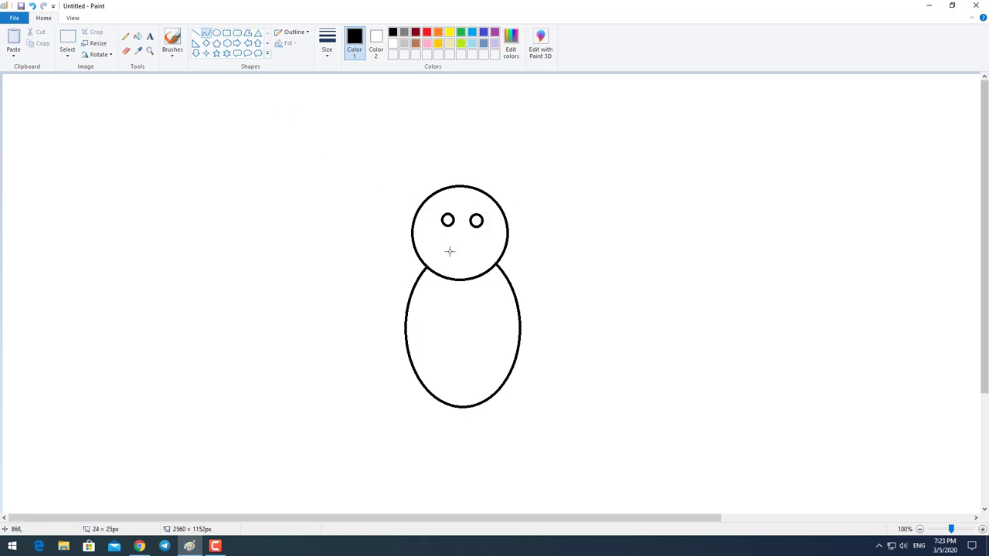
pyautogui.moveTo(440, 252); pyautogui.dragTo(461, 235)
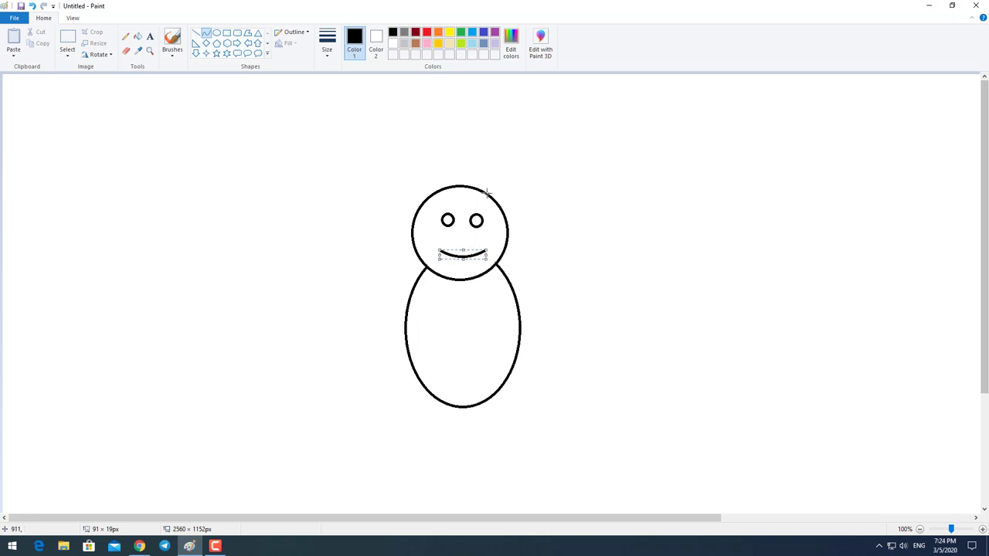
# - Draw two straight antennae spreading up from the head and cap each with a circle about 50 px across
pyautogui.click(197, 34)
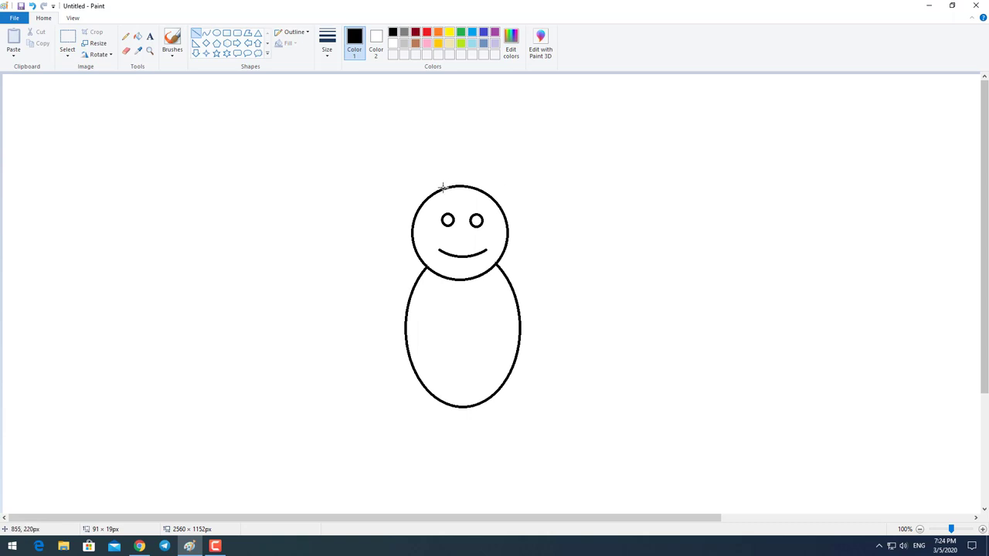
pyautogui.moveTo(443, 187); pyautogui.dragTo(419, 145)
pyautogui.moveTo(479, 190); pyautogui.dragTo(507, 133)
pyautogui.click(217, 33)
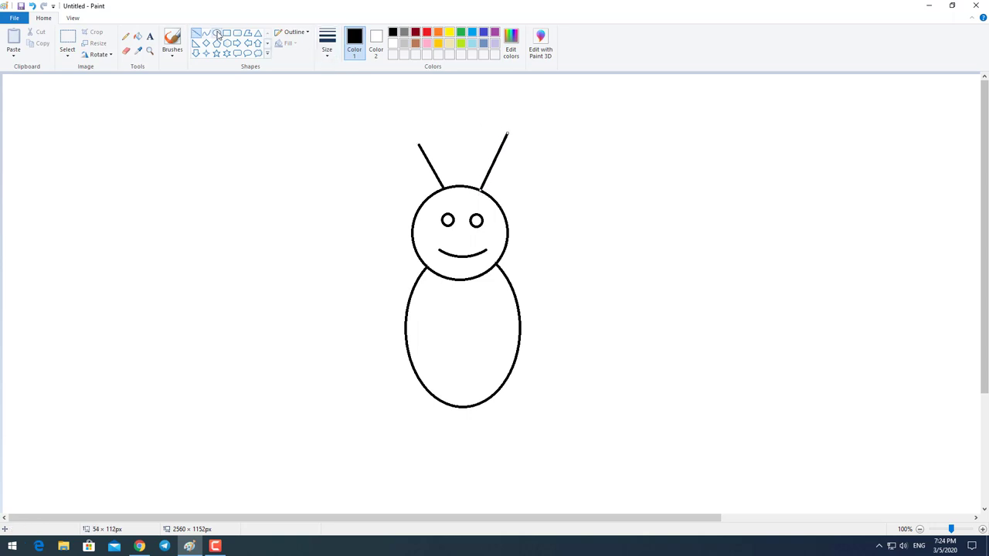
pyautogui.moveTo(393, 116)
pyautogui.mouseDown()
pyautogui.moveTo(419, 141)
pyautogui.moveTo(411, 134)
pyautogui.mouseUp()
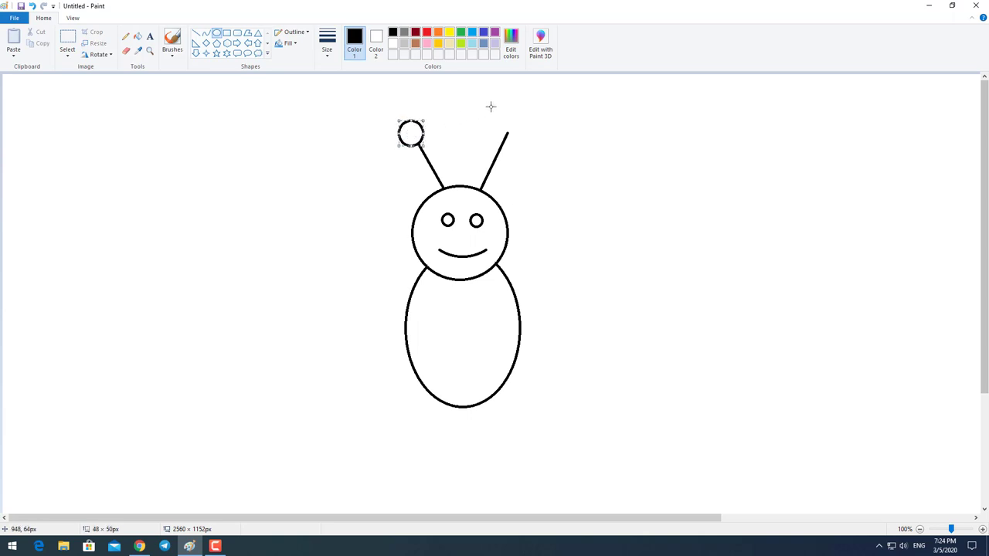
pyautogui.moveTo(490, 106)
pyautogui.mouseDown()
pyautogui.moveTo(518, 135)
pyautogui.moveTo(511, 119)
pyautogui.mouseUp()
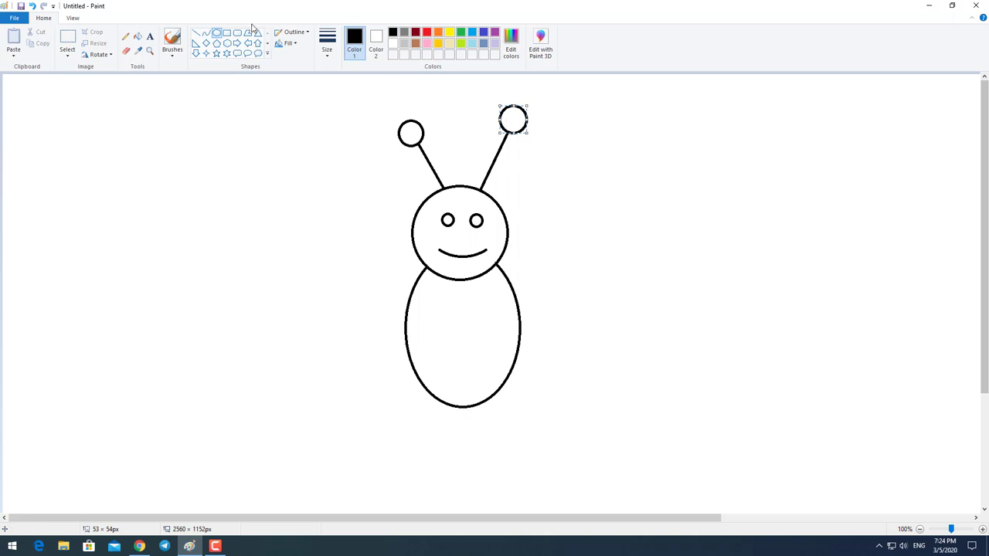
# - Draw six slightly sagging curves across the body oval, evenly spaced from top to bottom, to form stripes
pyautogui.click(206, 33)
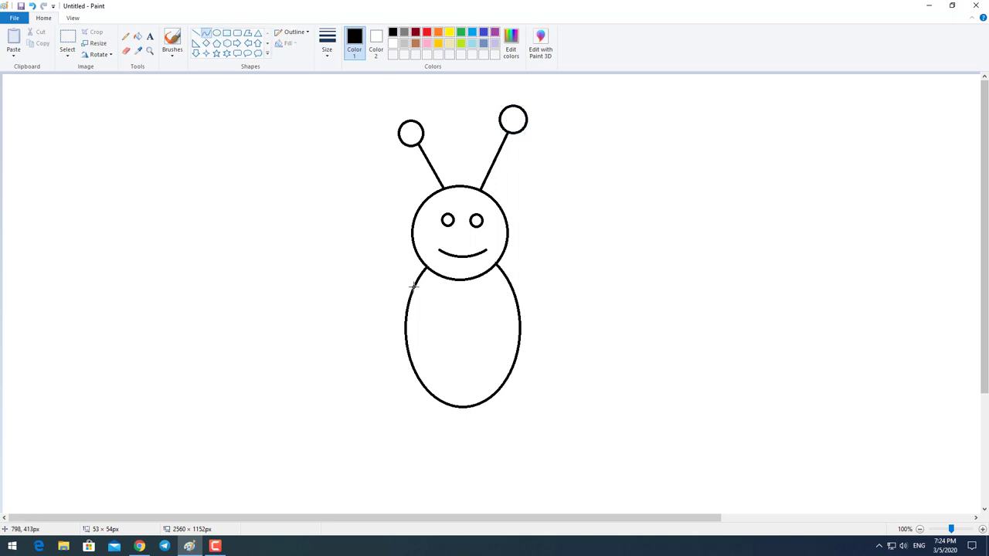
pyautogui.moveTo(415, 286); pyautogui.dragTo(503, 286)
pyautogui.moveTo(434, 284); pyautogui.dragTo(485, 302)
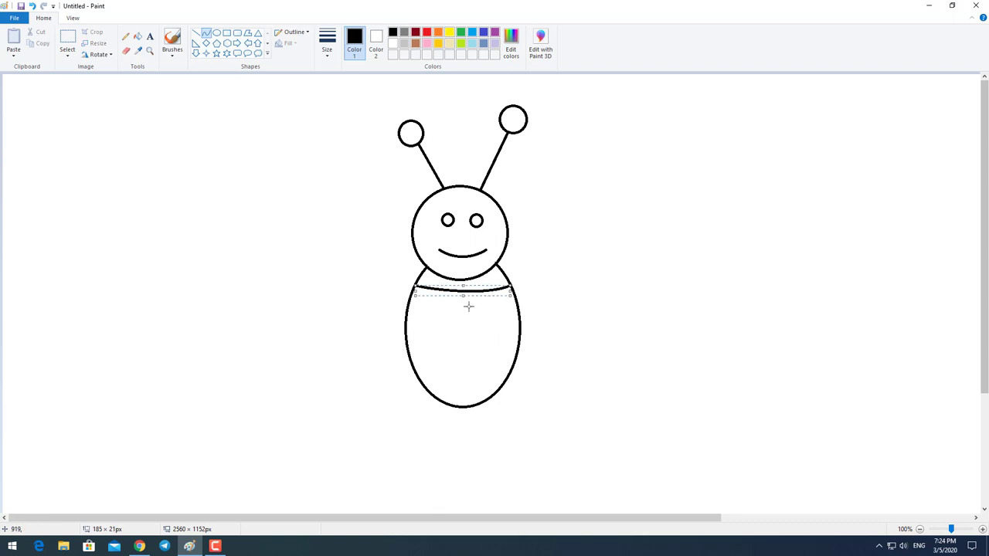
pyautogui.moveTo(408, 307); pyautogui.dragTo(513, 318)
pyautogui.moveTo(430, 307); pyautogui.dragTo(495, 316)
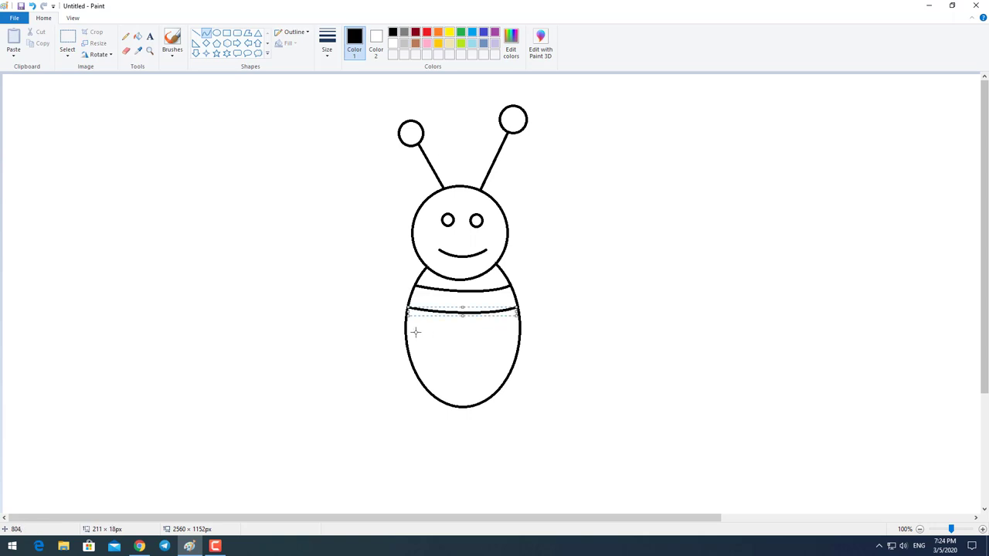
pyautogui.moveTo(405, 326); pyautogui.dragTo(519, 327)
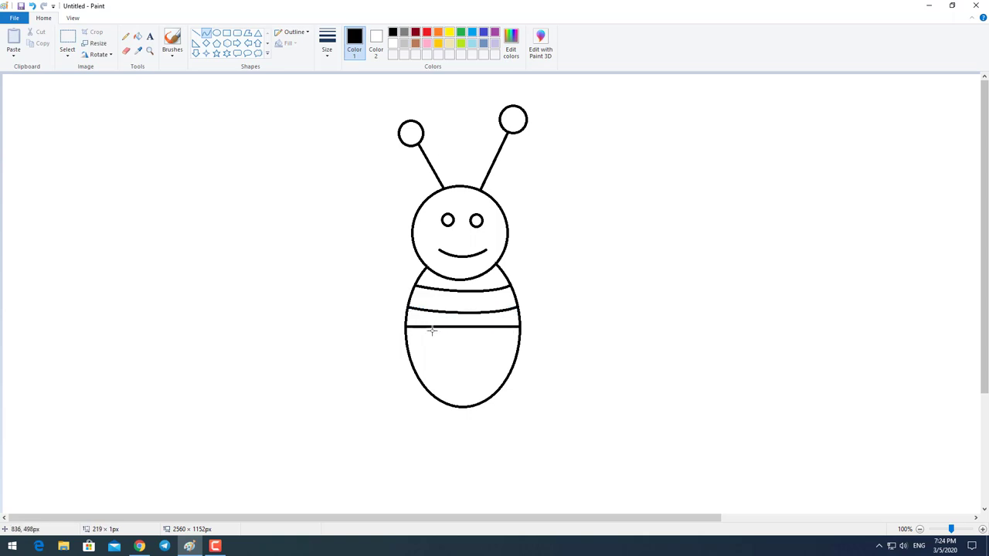
pyautogui.moveTo(431, 328); pyautogui.dragTo(488, 332)
pyautogui.click(487, 333)
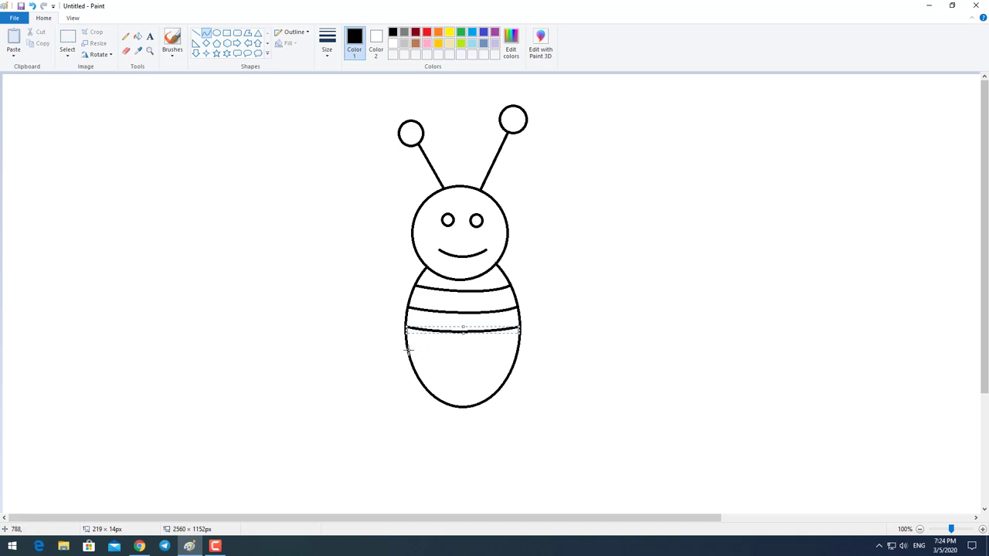
pyautogui.moveTo(408, 350); pyautogui.dragTo(519, 349)
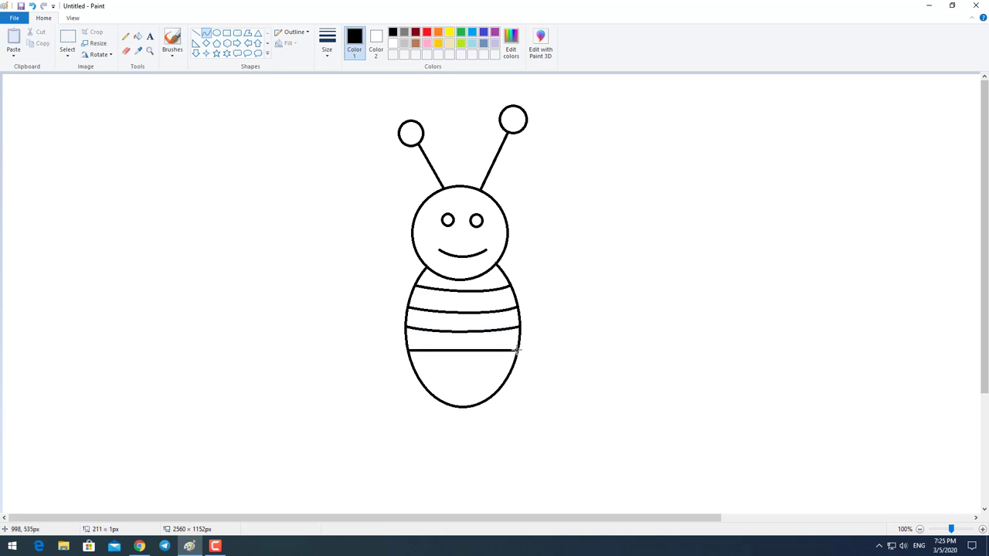
pyautogui.moveTo(428, 352); pyautogui.dragTo(487, 358)
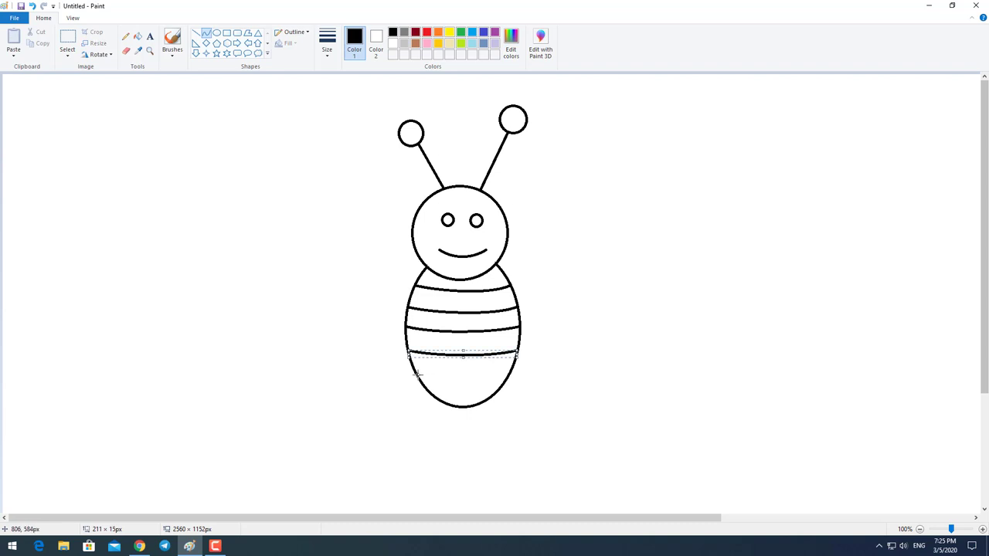
pyautogui.moveTo(416, 374); pyautogui.dragTo(468, 397)
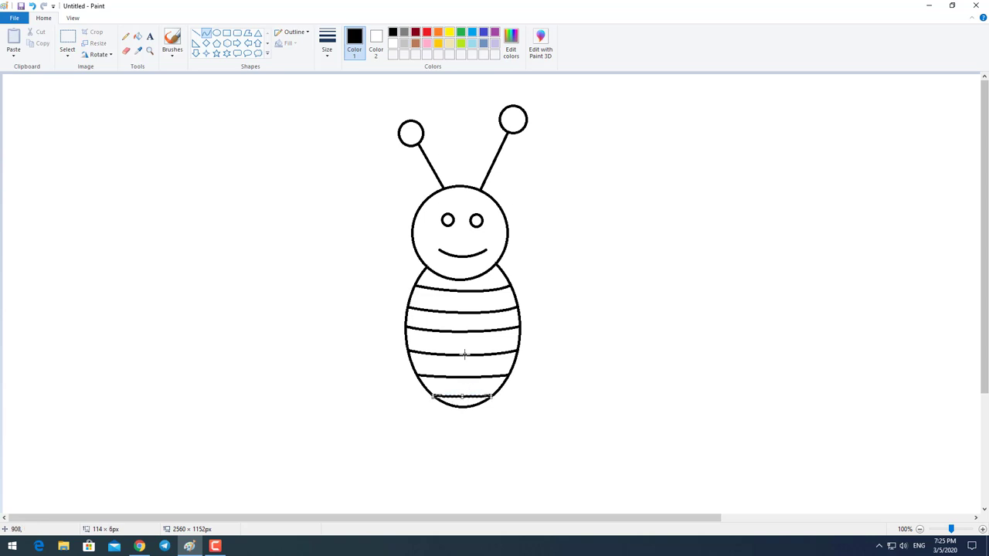
# - Draw a pointed stinger about 85 px tall below the body from two straight lines meeting at the tip
pyautogui.click(197, 35)
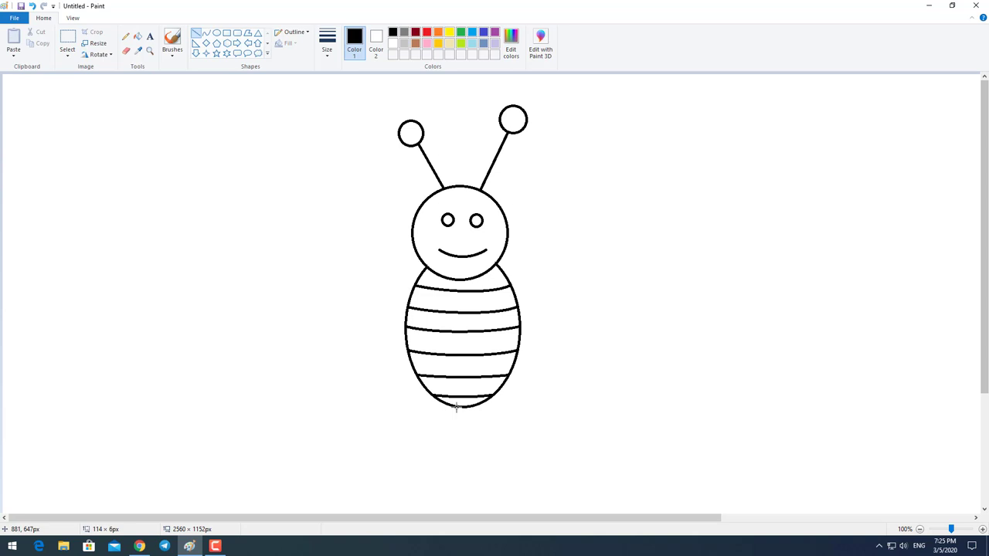
pyautogui.moveTo(456, 407); pyautogui.dragTo(464, 449)
pyautogui.moveTo(474, 408); pyautogui.dragTo(465, 450)
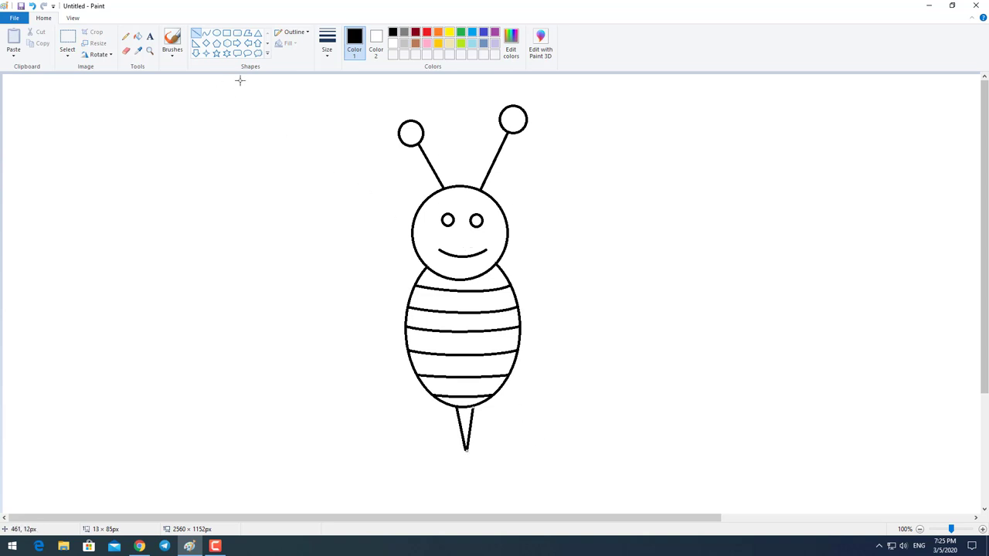
# - Draw the large upper-right wing from two bent curves running from the head and upper body to a shared outer point
pyautogui.click(207, 33)
pyautogui.moveTo(506, 244); pyautogui.dragTo(632, 183)
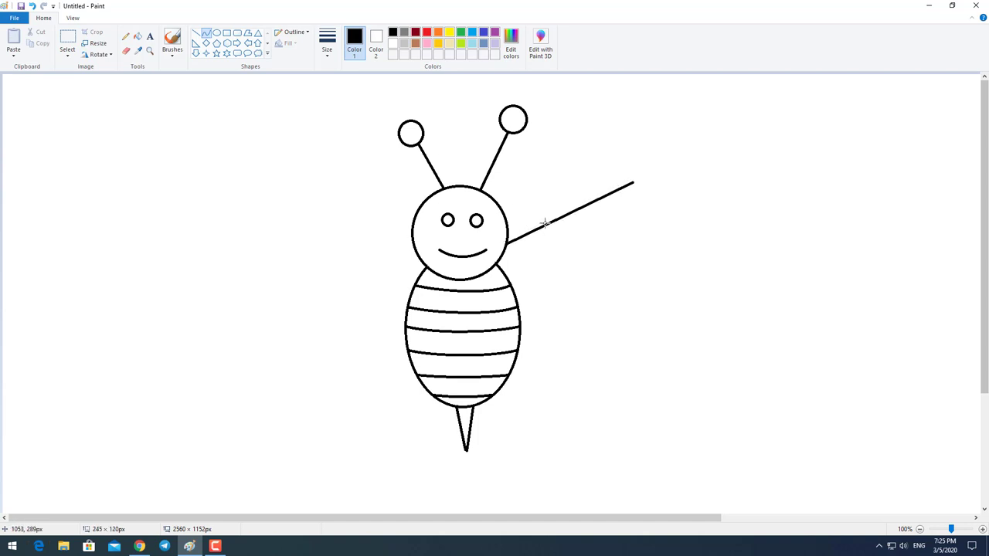
pyautogui.moveTo(545, 223); pyautogui.dragTo(583, 170)
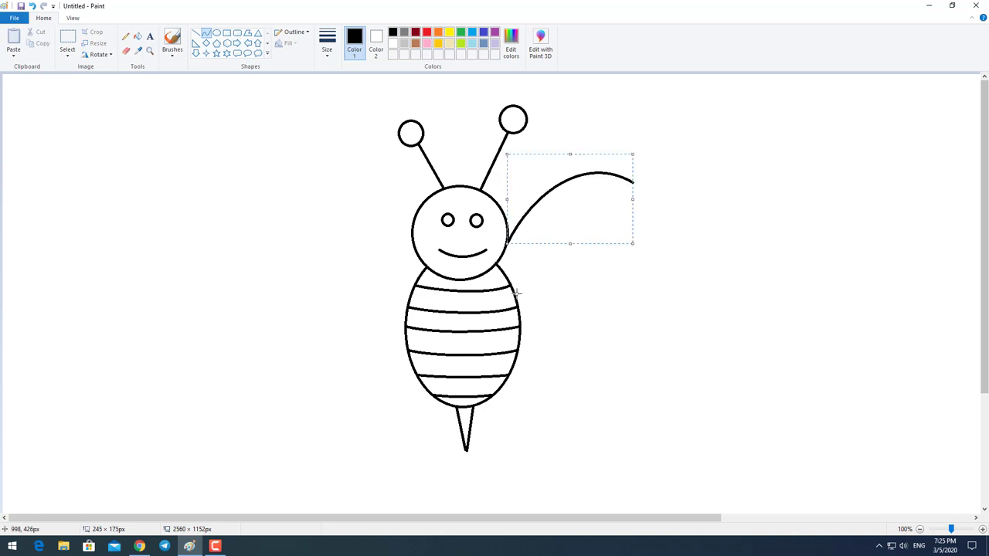
pyautogui.moveTo(515, 293); pyautogui.dragTo(632, 181)
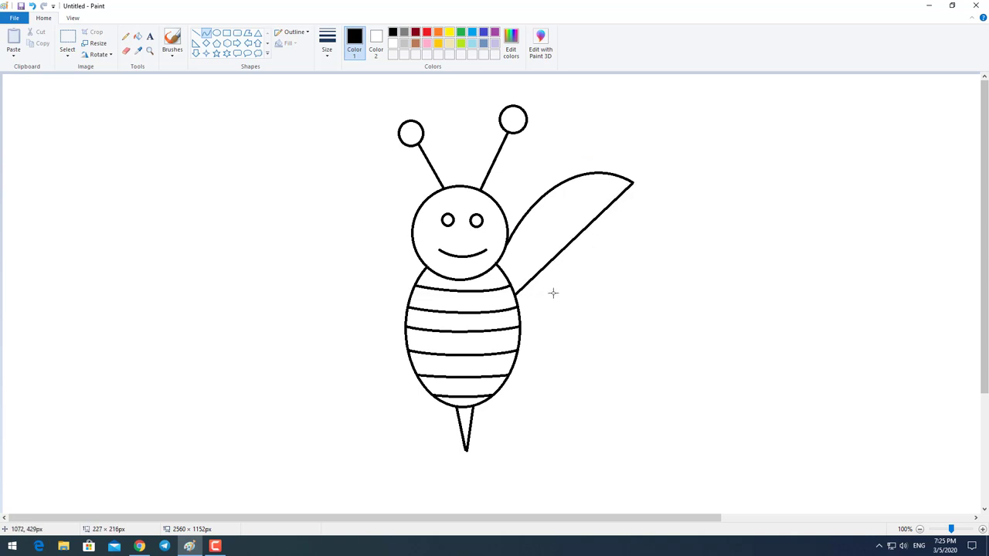
pyautogui.moveTo(539, 272); pyautogui.dragTo(574, 311)
pyautogui.moveTo(611, 220); pyautogui.dragTo(711, 236)
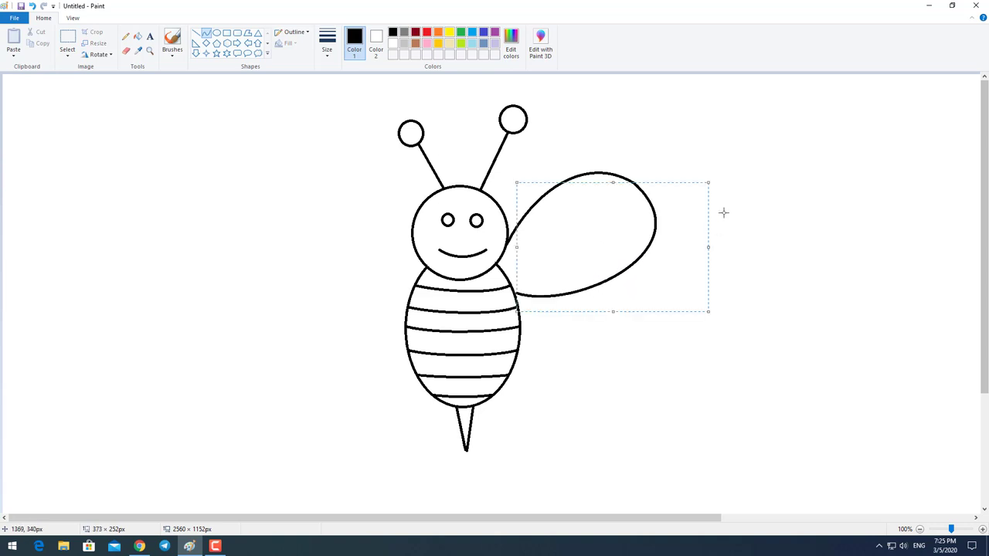
pyautogui.click(638, 152)
# - Draw the smaller lower-right wing as one bulging curve from the upper wing's underside to the body's side
pyautogui.moveTo(595, 286); pyautogui.dragTo(519, 345)
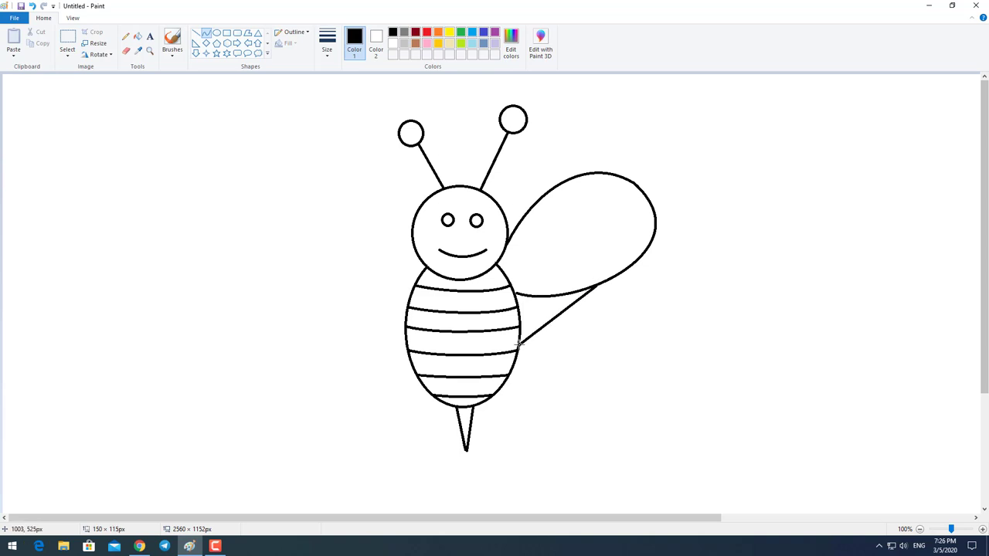
pyautogui.moveTo(575, 308); pyautogui.dragTo(644, 309)
pyautogui.moveTo(558, 331); pyautogui.dragTo(632, 418)
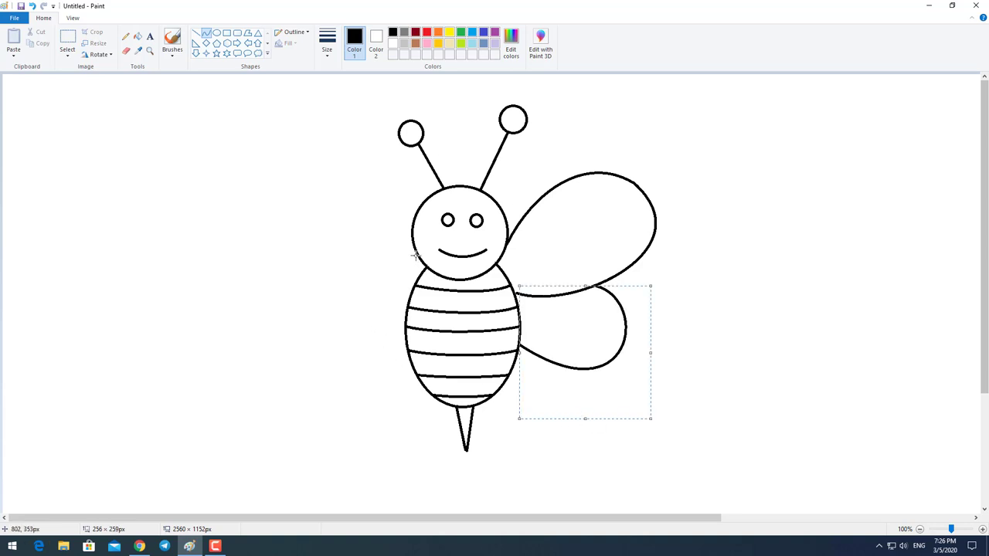
# - Draw the large upper-left wing from two bent curves running from the head and upper body to a shared outer point
pyautogui.moveTo(415, 252); pyautogui.dragTo(286, 210)
pyautogui.moveTo(379, 239); pyautogui.dragTo(378, 202)
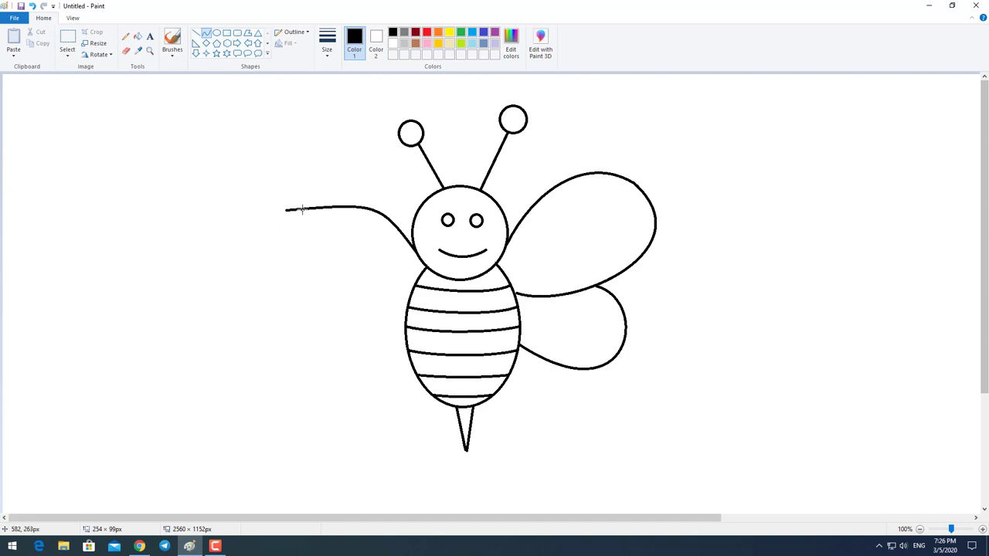
pyautogui.moveTo(305, 209); pyautogui.dragTo(309, 177)
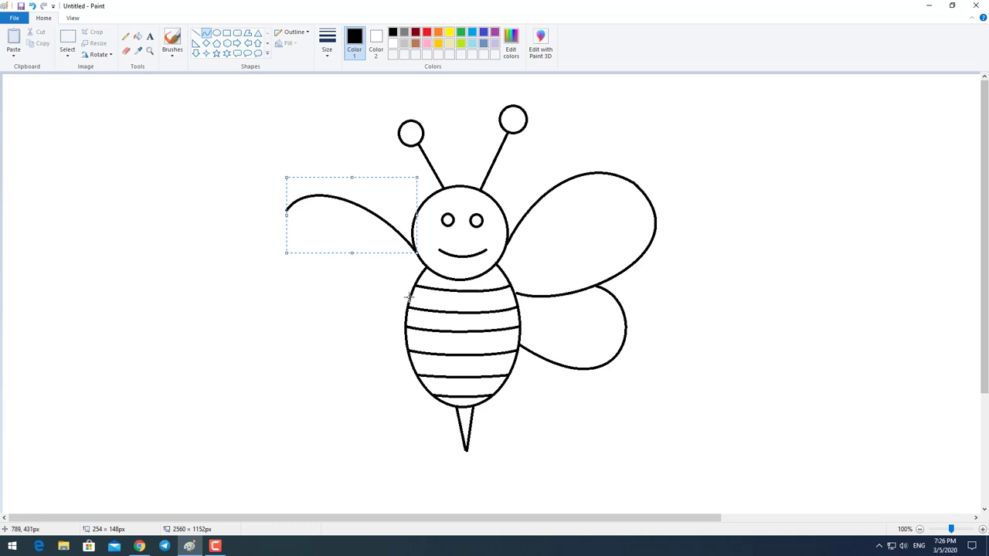
pyautogui.moveTo(408, 297); pyautogui.dragTo(303, 221)
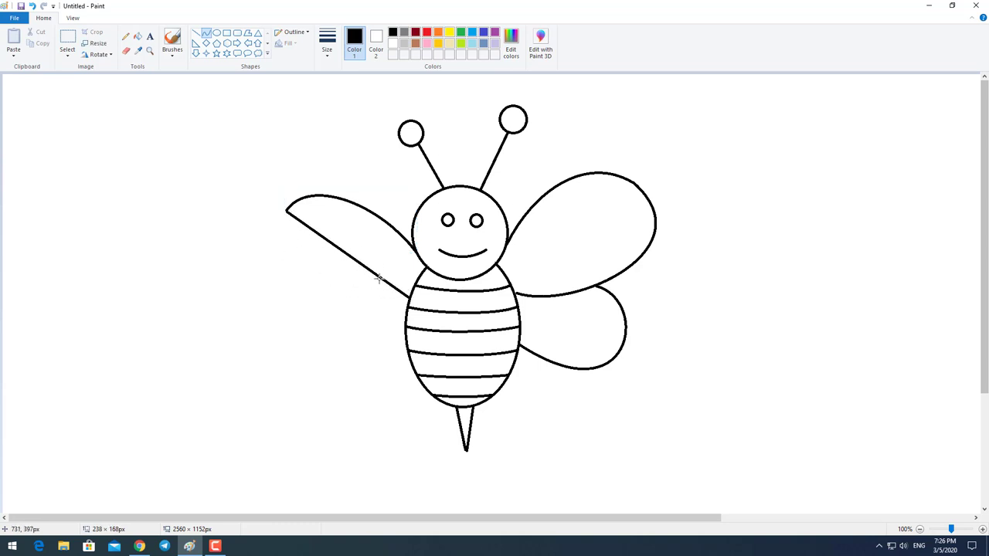
pyautogui.moveTo(378, 278); pyautogui.dragTo(347, 316)
pyautogui.moveTo(306, 243); pyautogui.dragTo(236, 320)
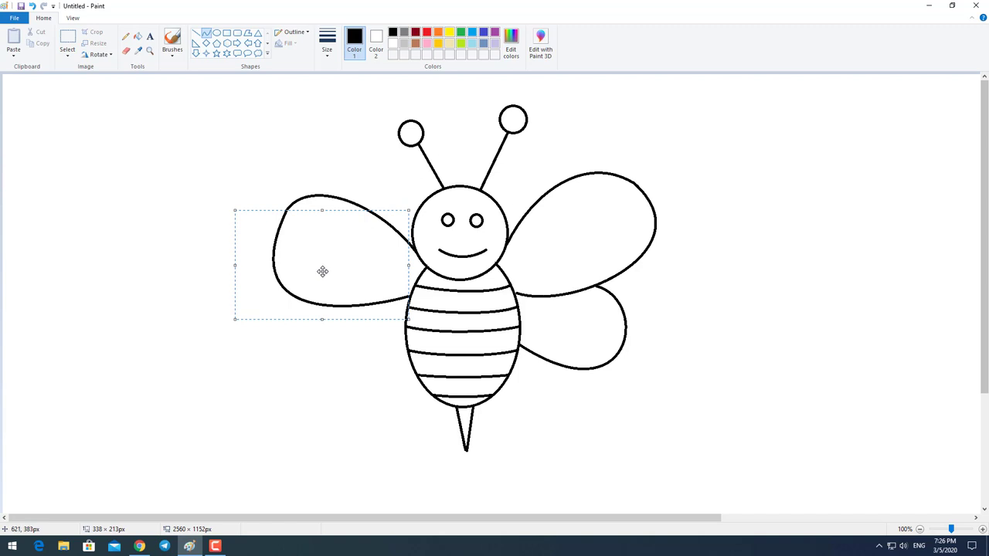
pyautogui.click(384, 357)
# - Draw the smaller lower-left wing as one bulging curve from the upper wing's underside to the body's side
pyautogui.moveTo(344, 306); pyautogui.dragTo(408, 354)
pyautogui.moveTo(359, 319); pyautogui.dragTo(289, 327)
pyautogui.moveTo(381, 349); pyautogui.dragTo(335, 431)
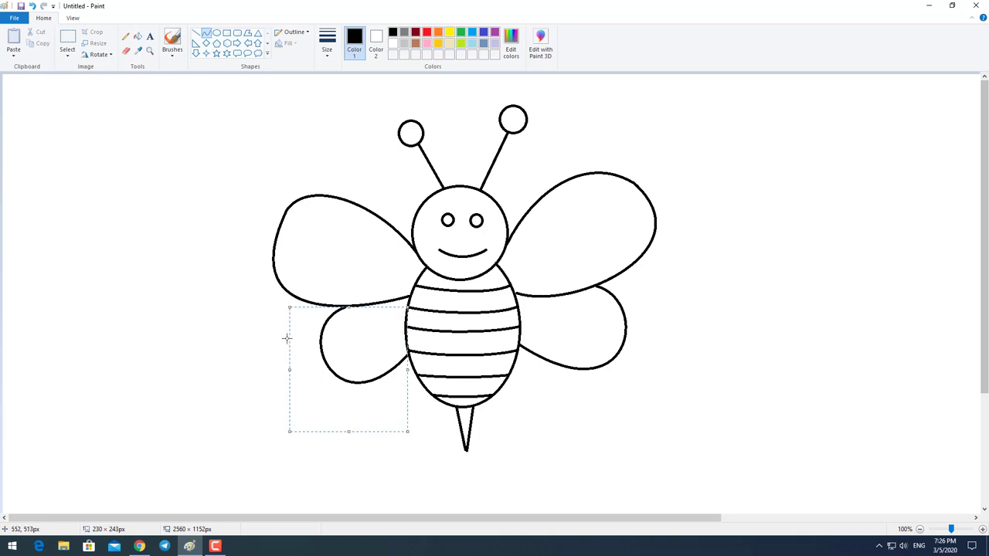
# - Fill the stinger and the second, fourth and sixth body bands from the top with black
pyautogui.click(138, 36)
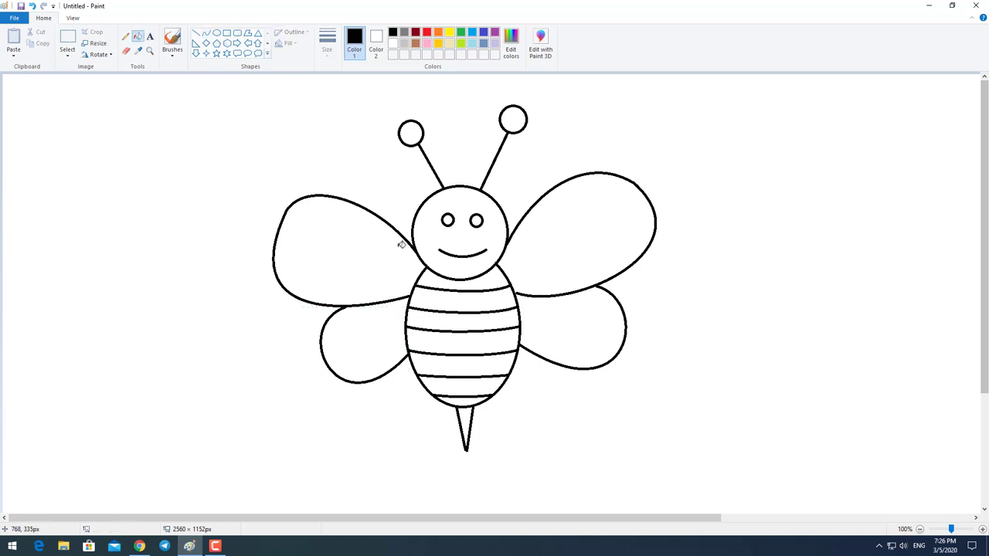
pyautogui.click(469, 424)
pyautogui.click(470, 386)
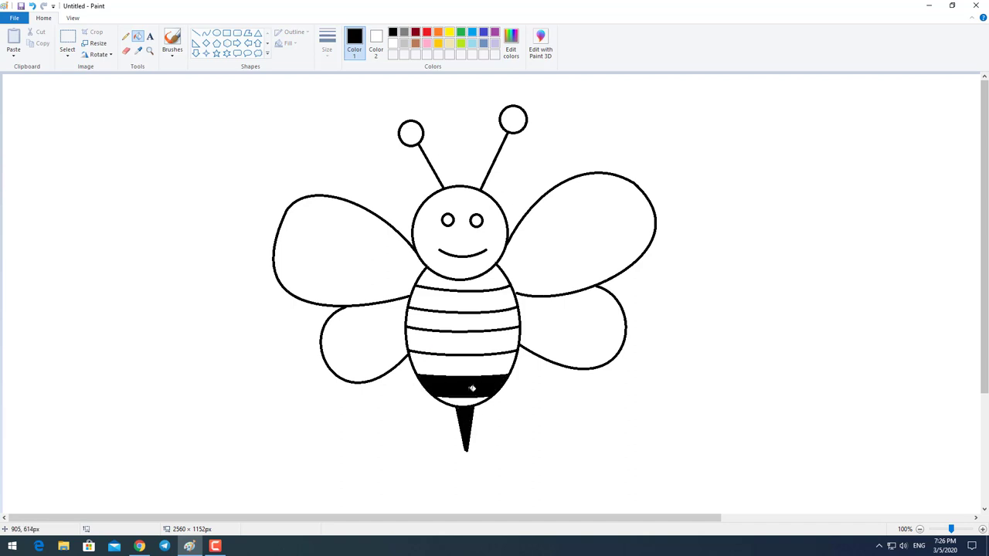
pyautogui.click(470, 344)
pyautogui.click(474, 298)
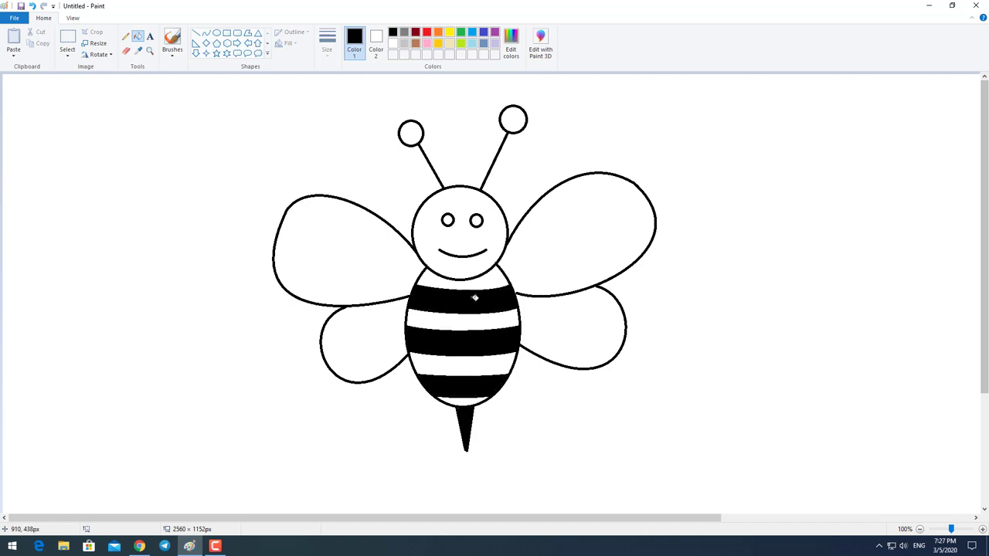
# - Fill all four wings with light blue
pyautogui.click(472, 43)
pyautogui.click(372, 248)
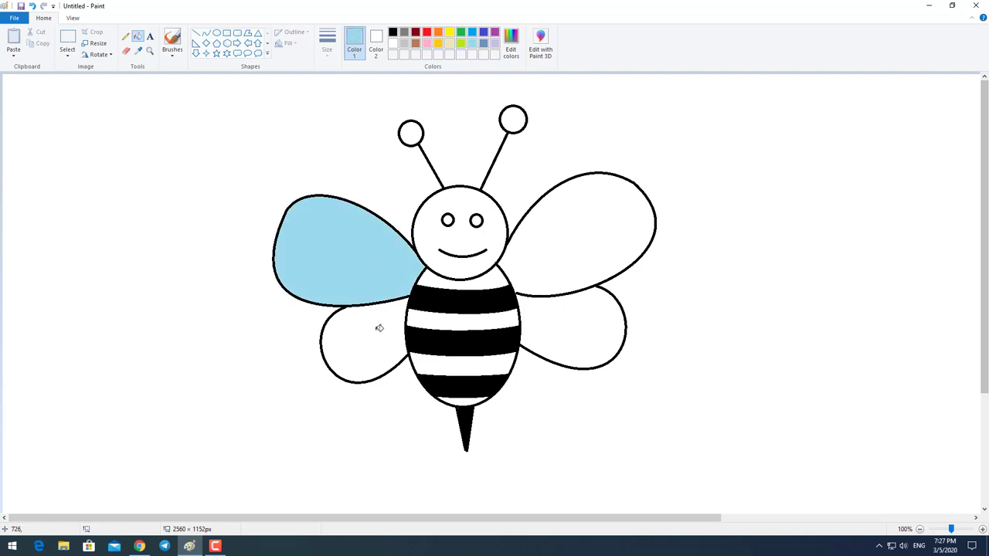
pyautogui.click(378, 338)
pyautogui.click(563, 326)
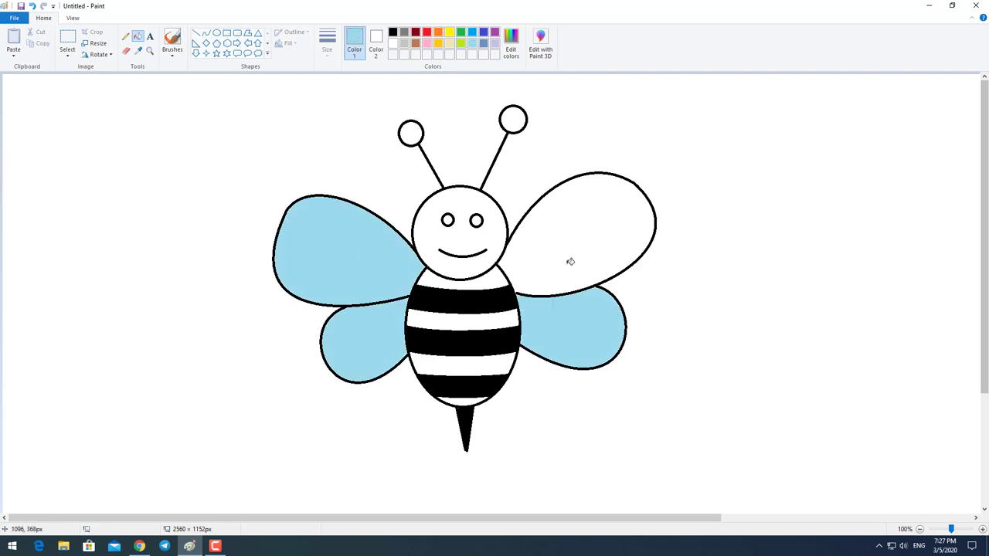
pyautogui.click(570, 261)
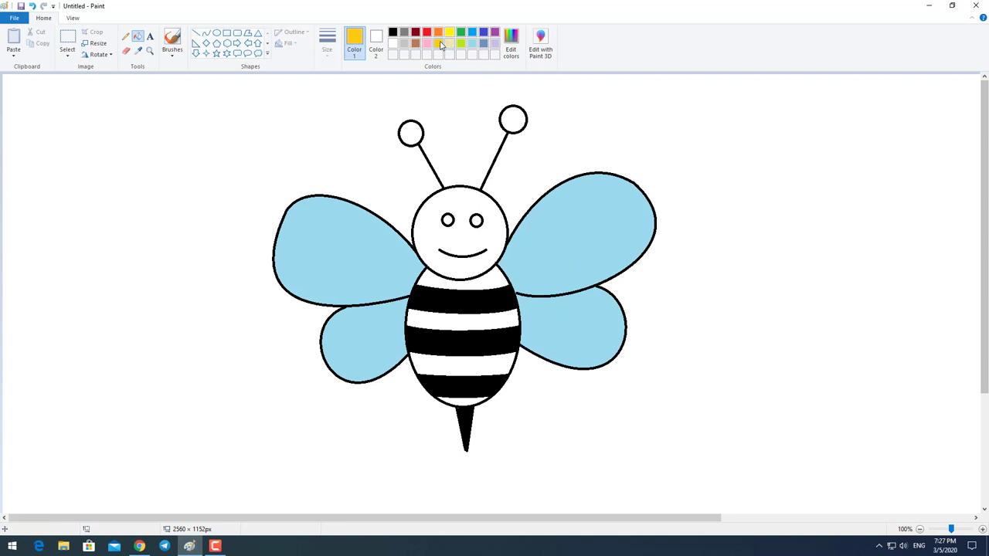
# - Fill the two antenna tips with gold, and the head and the remaining white body bands with yellow
pyautogui.click(414, 133)
pyautogui.click(514, 121)
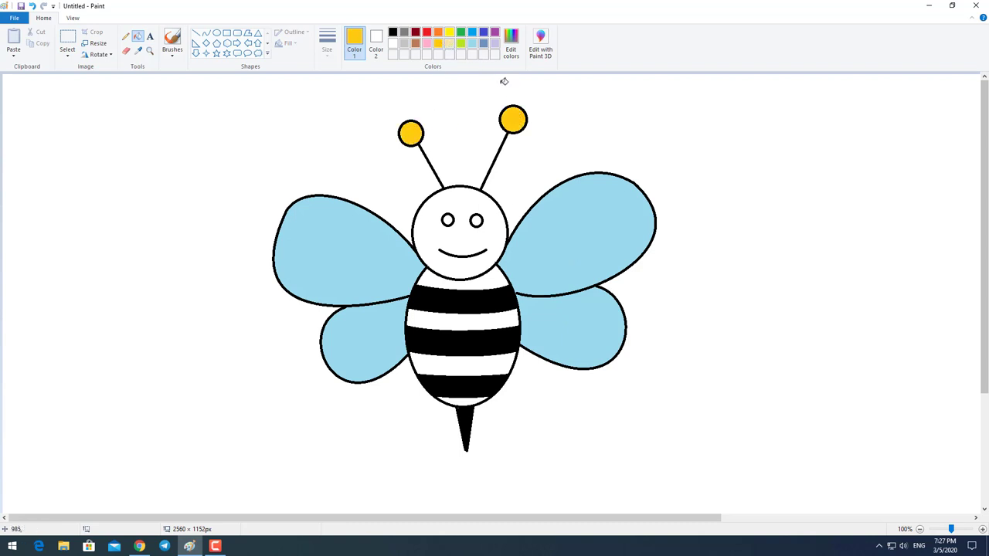
pyautogui.click(450, 34)
pyautogui.click(489, 236)
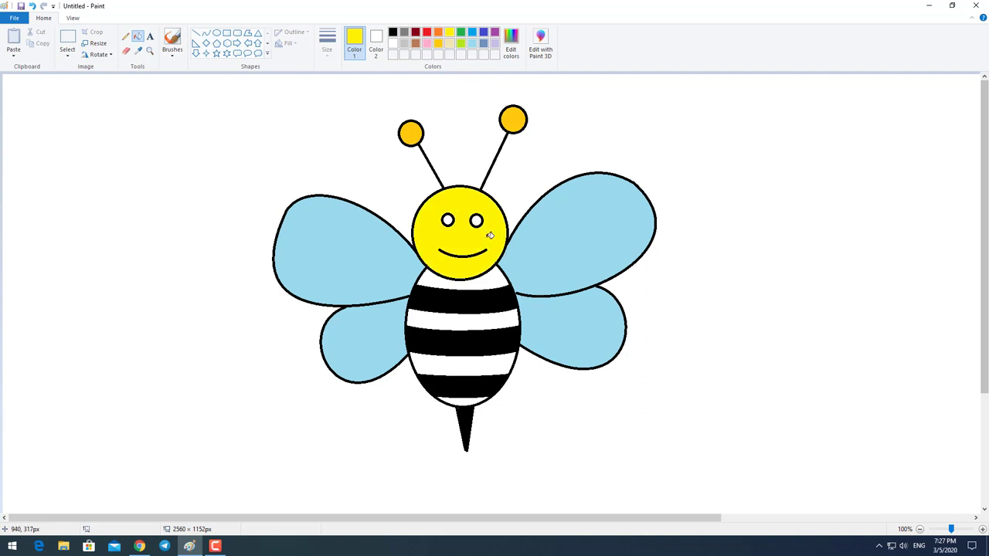
pyautogui.click(497, 280)
pyautogui.click(498, 318)
pyautogui.click(501, 366)
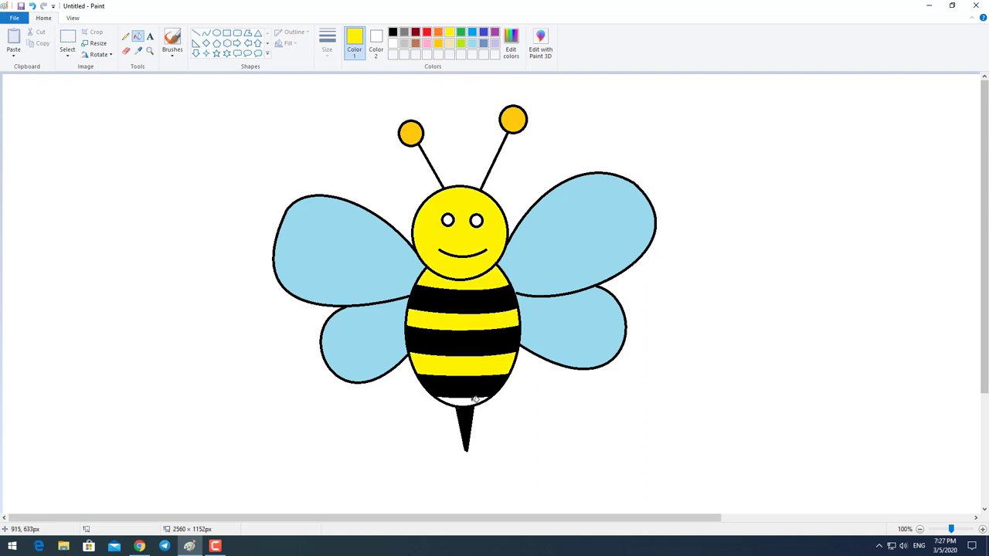
pyautogui.click(471, 400)
# - Choose black as the fill colour for the bee's eyes
pyautogui.click(392, 32)
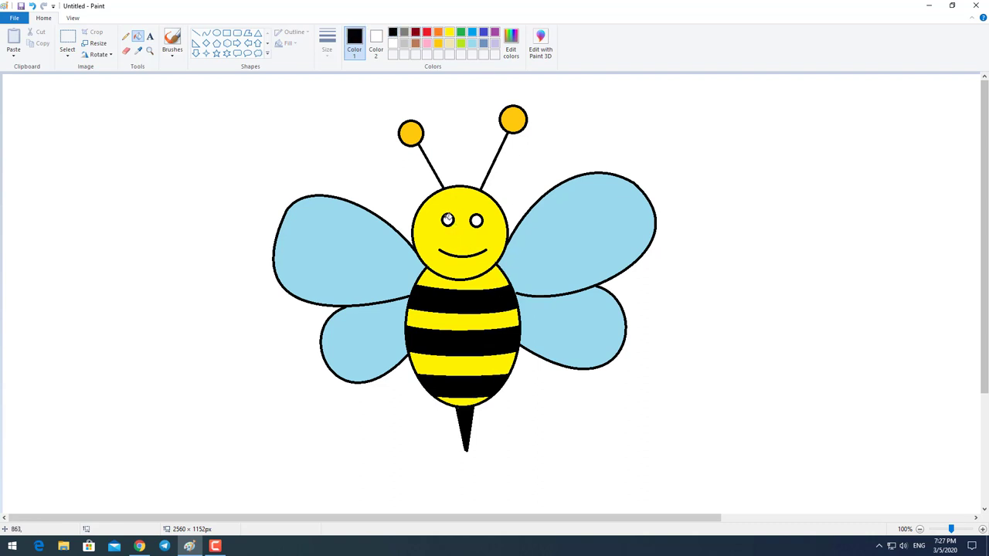